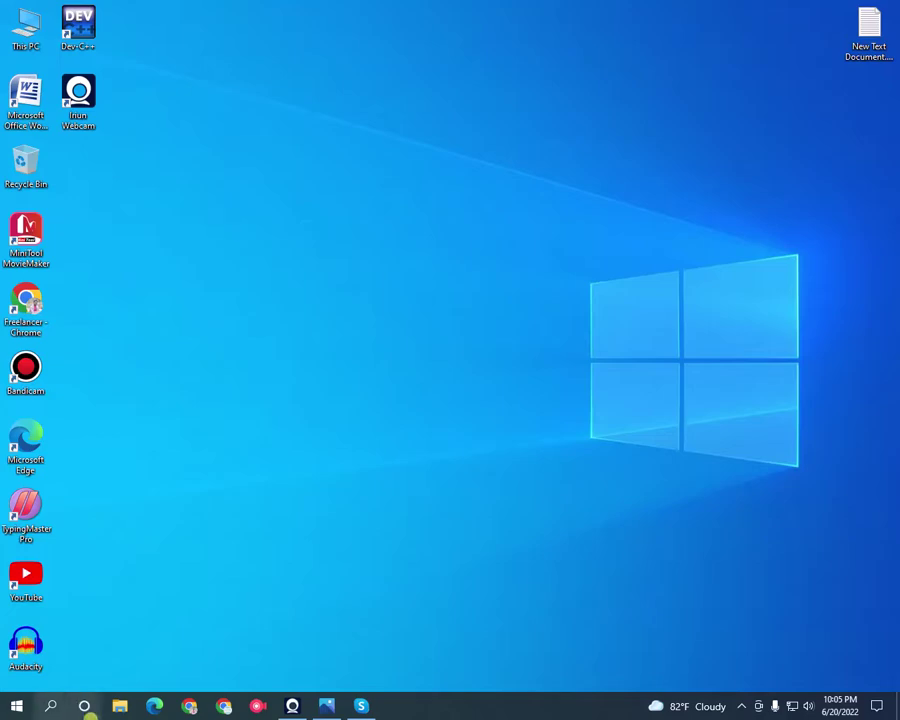
Launch Google Chrome from the taskbar to a New Tab page.
left_click(189, 706)
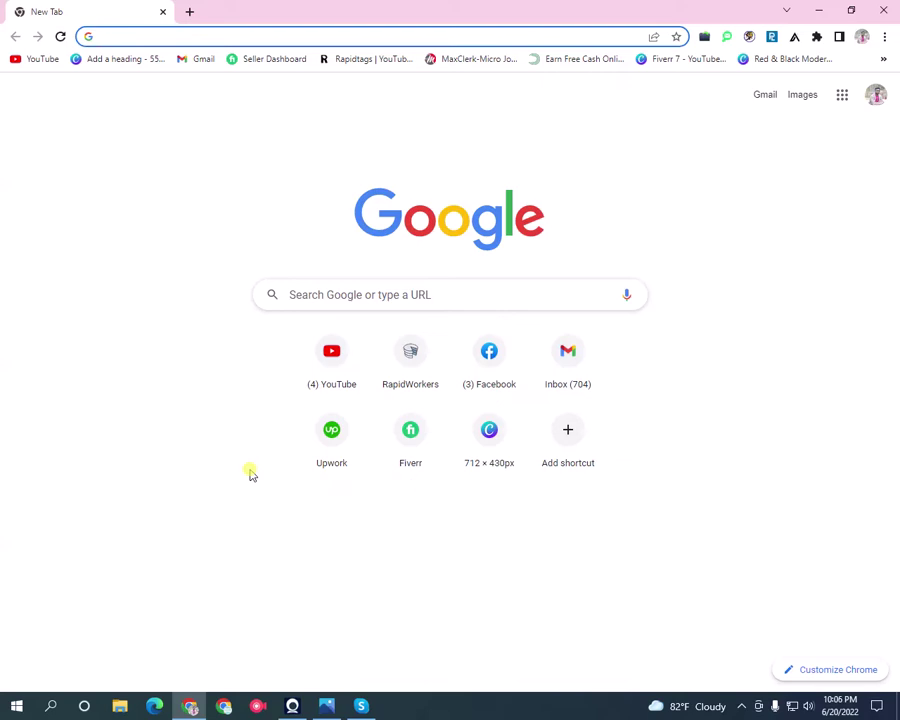
Go to datify.link by accepting the 'dati' address-bar suggestion.
type("dati")
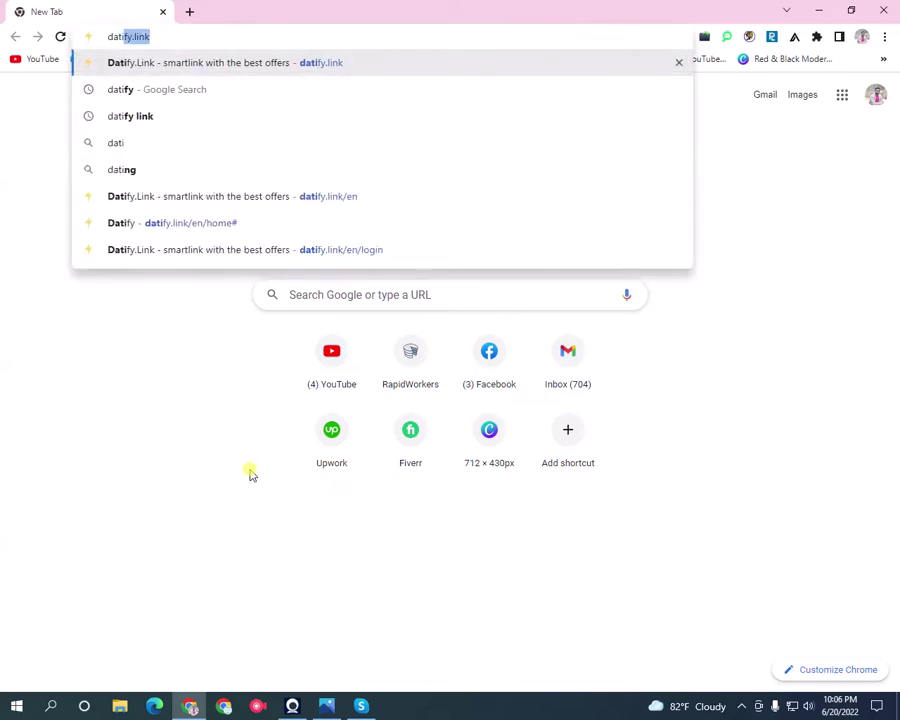
key("Return")
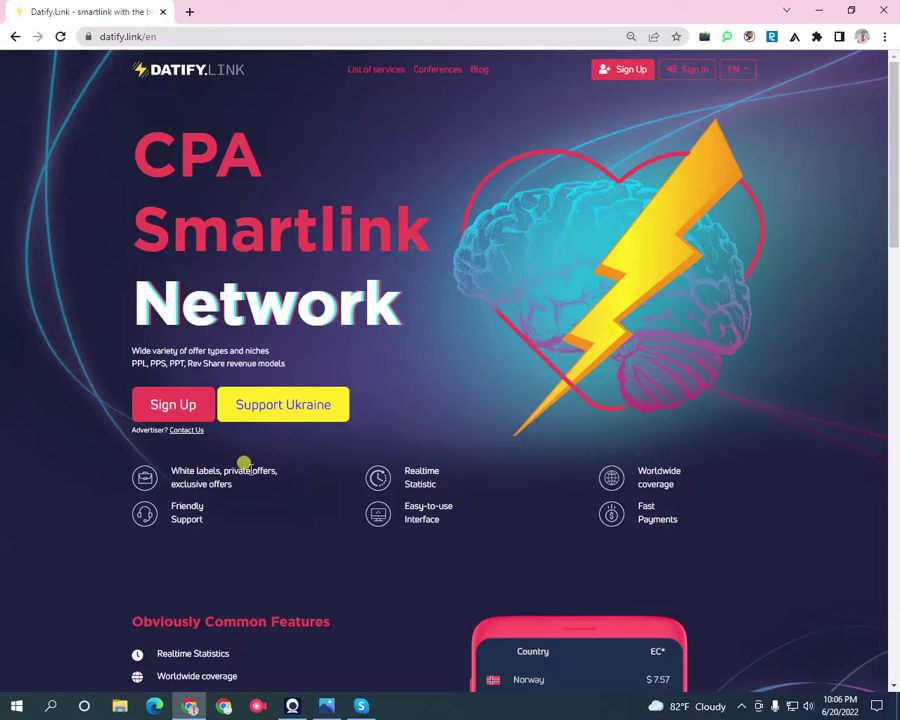
Open the blank Datify.Link Register form and close the extra prefilled tab.
left_click(607, 70)
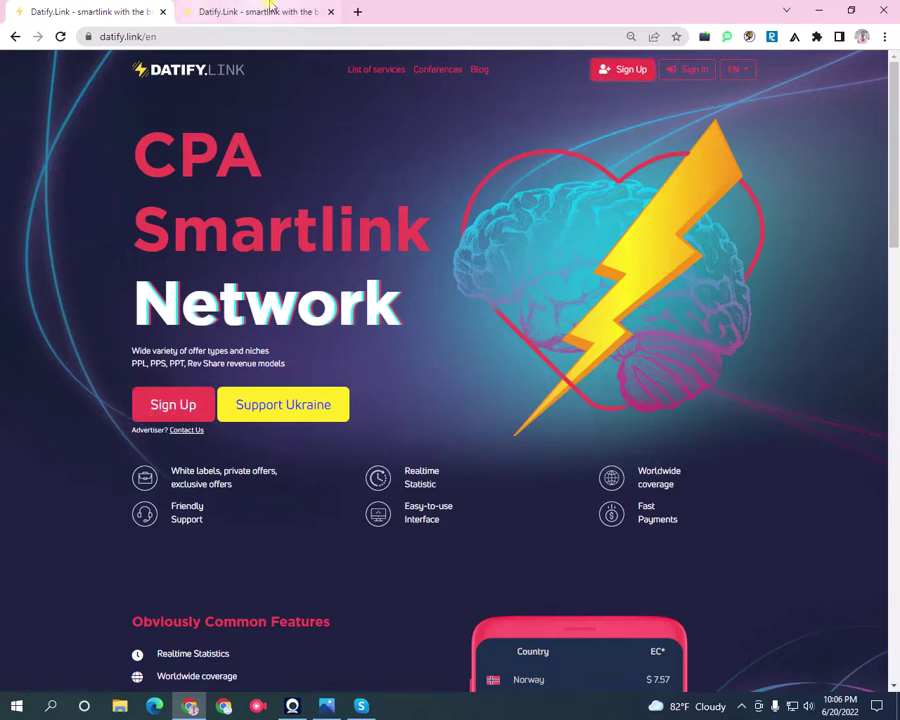
left_click(315, 9)
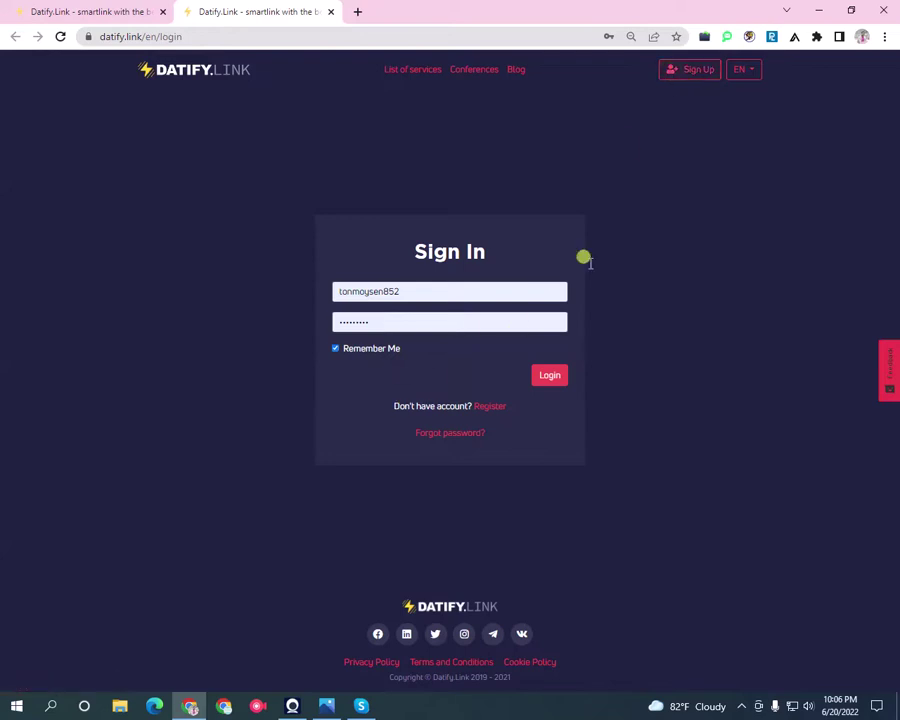
left_click(700, 72)
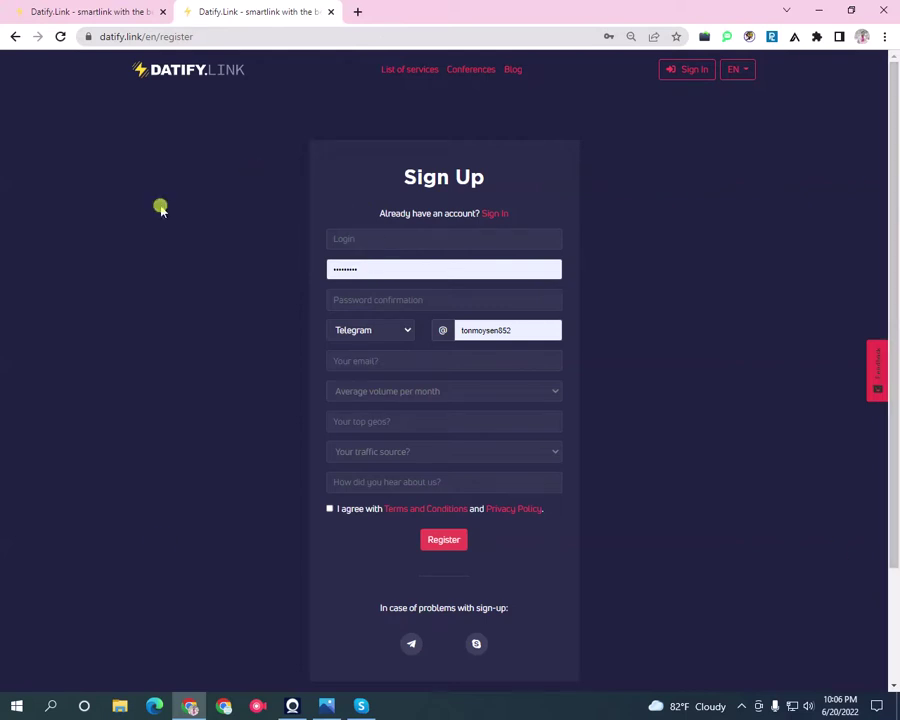
left_click(38, 8)
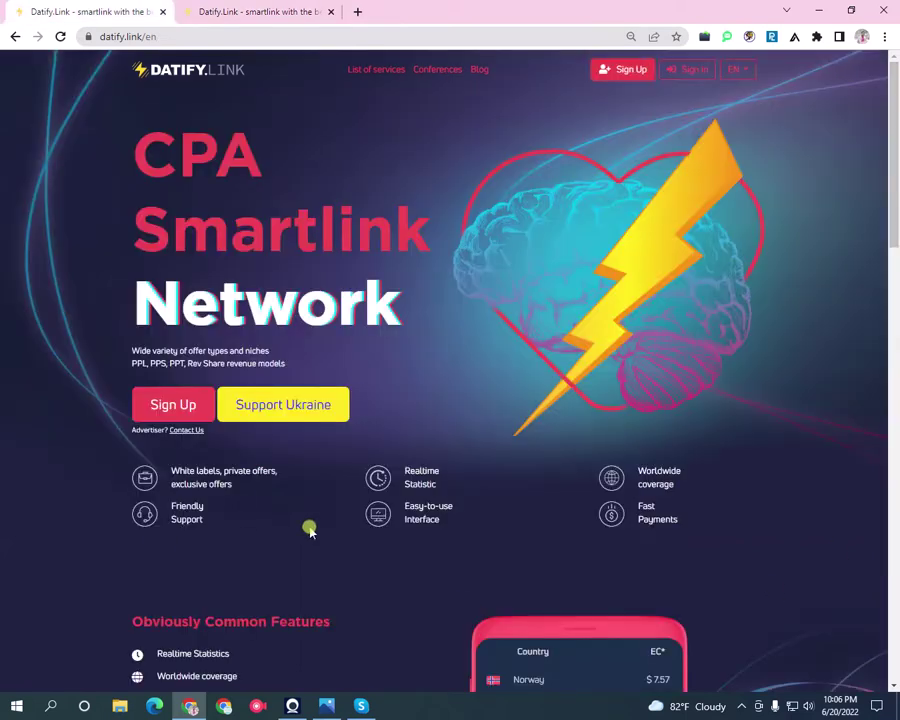
left_click(195, 403)
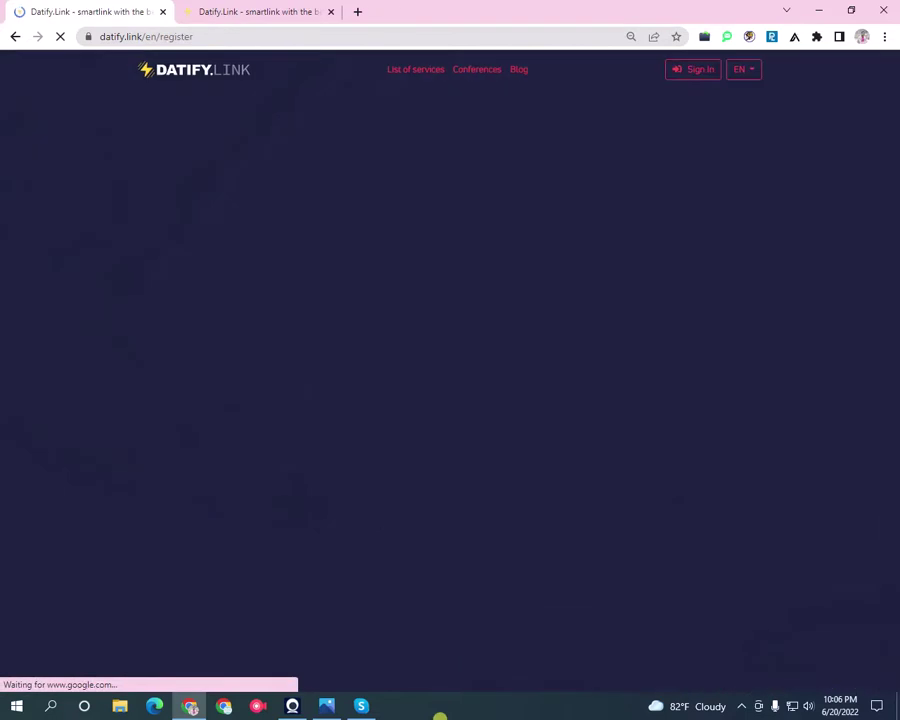
left_click(302, 12)
left_click(329, 12)
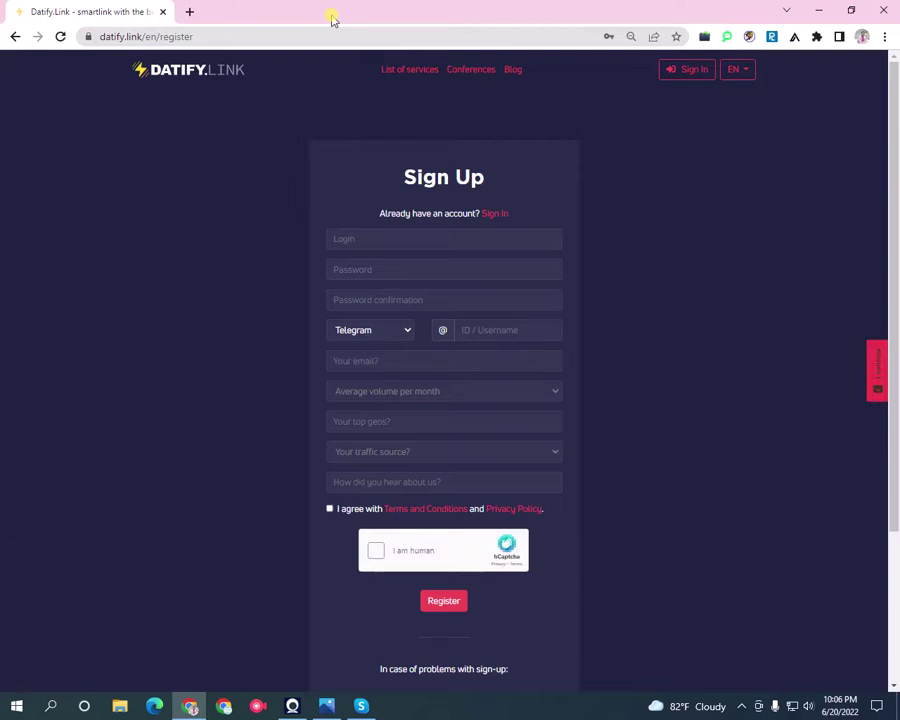
Enter the account username in the Login field.
left_click(352, 240)
left_click(286, 222)
left_click(344, 239)
left_click(341, 270)
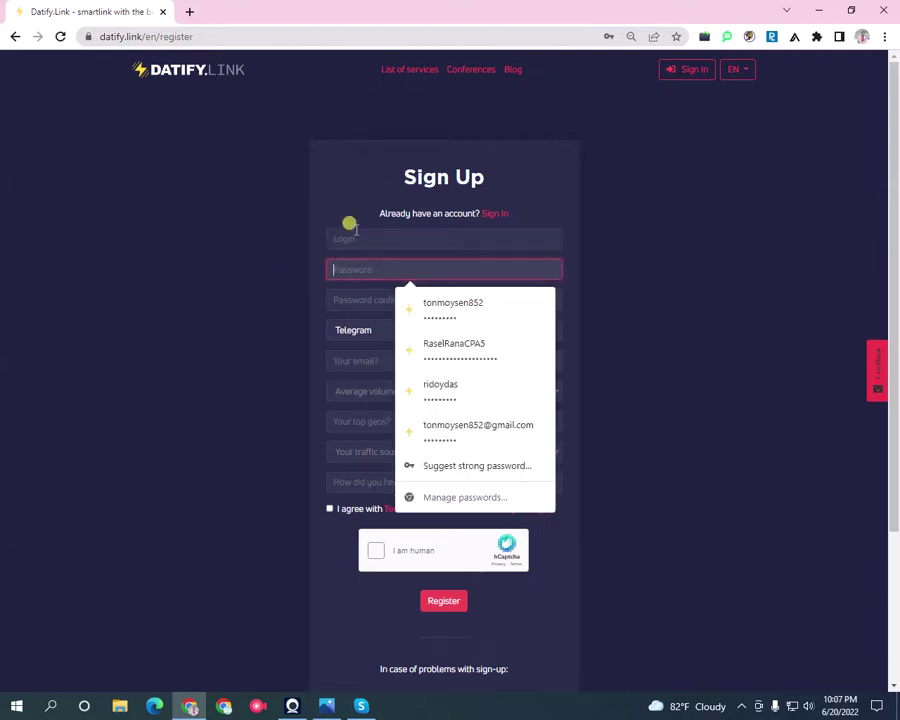
left_click(351, 235)
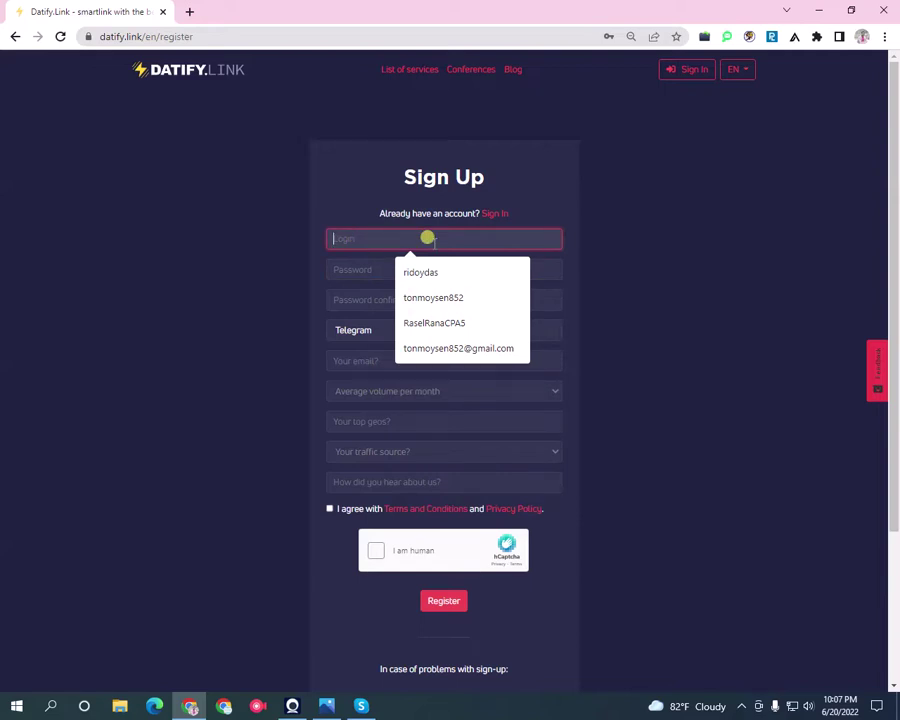
type("Freel")
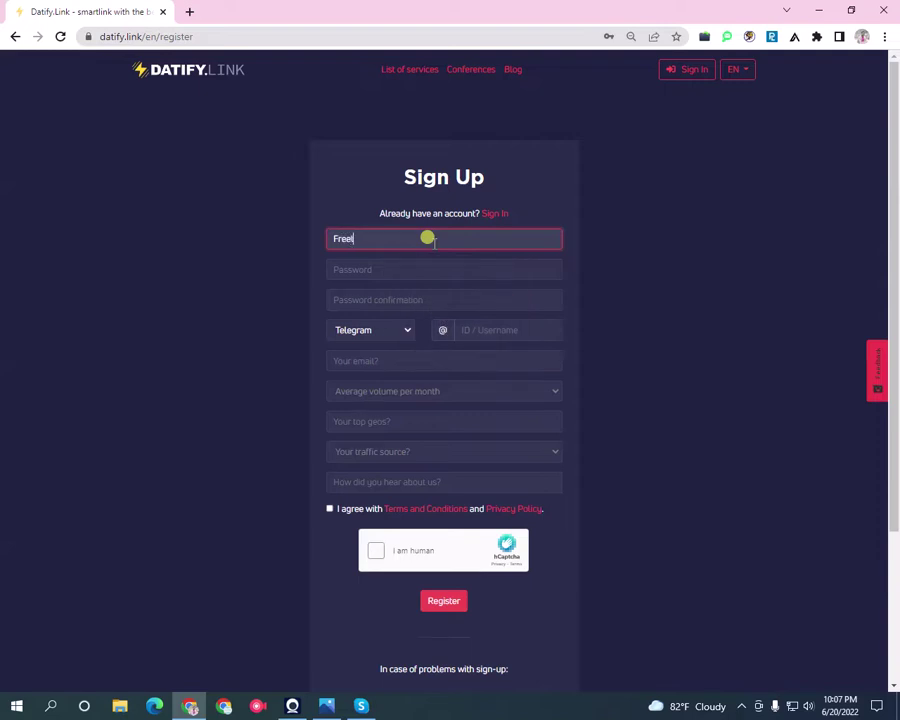
type("ancertonmoy")
Type the account password into both Password and Password confirmation fields.
left_click(378, 266)
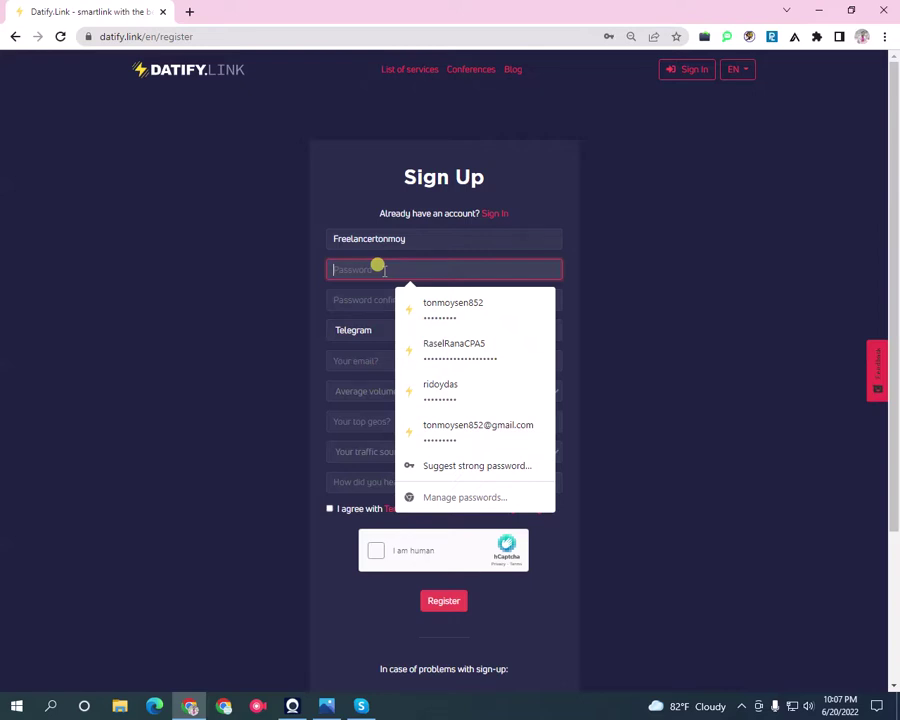
type("••••••••••")
left_click(355, 300)
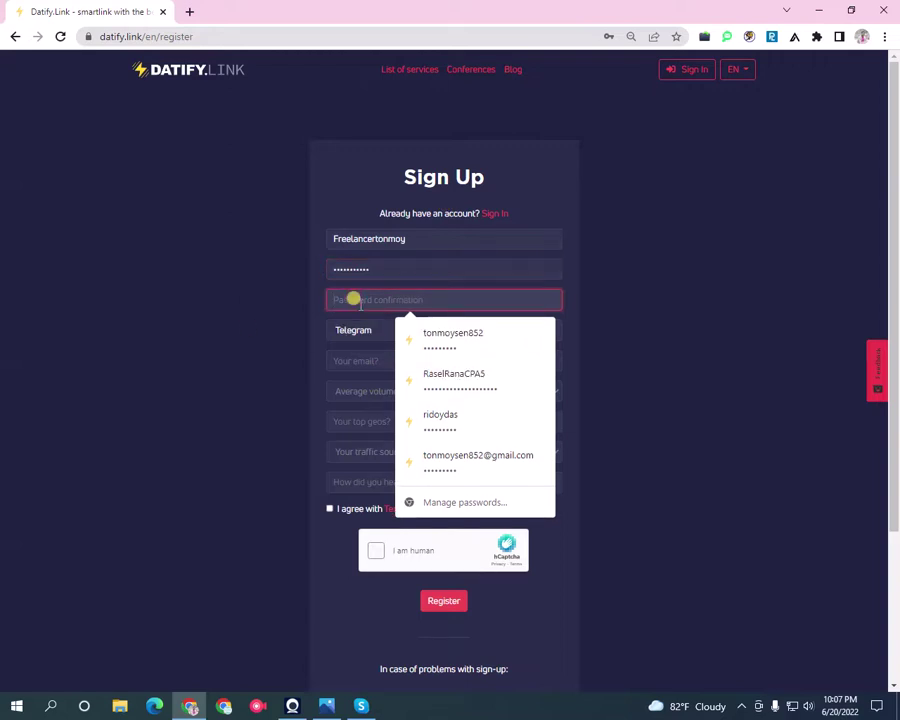
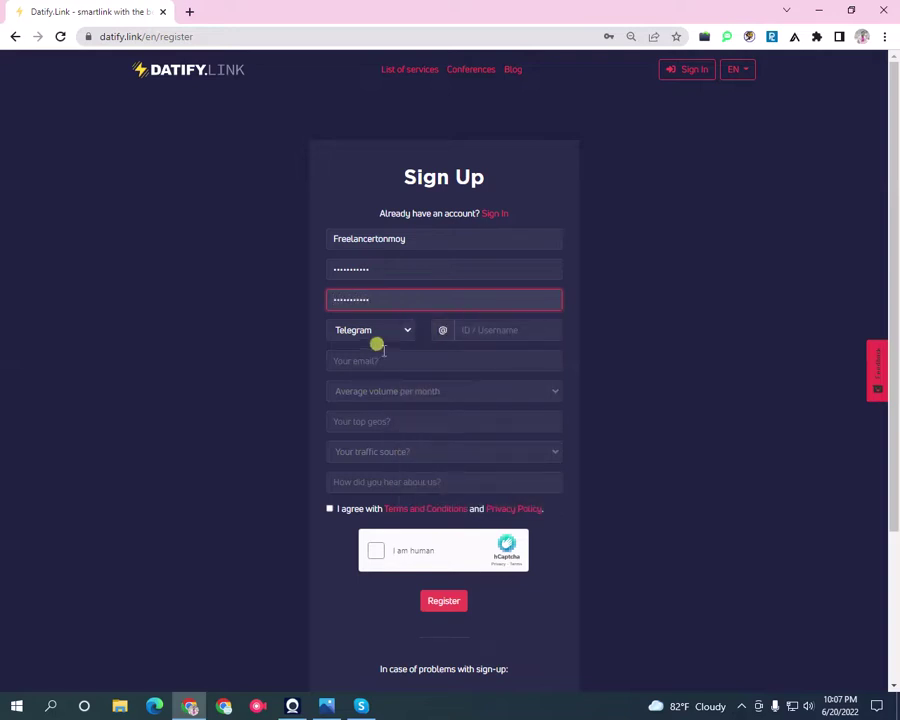
Switch the messenger type from Telegram to Skype and focus its ID field.
left_click(382, 331)
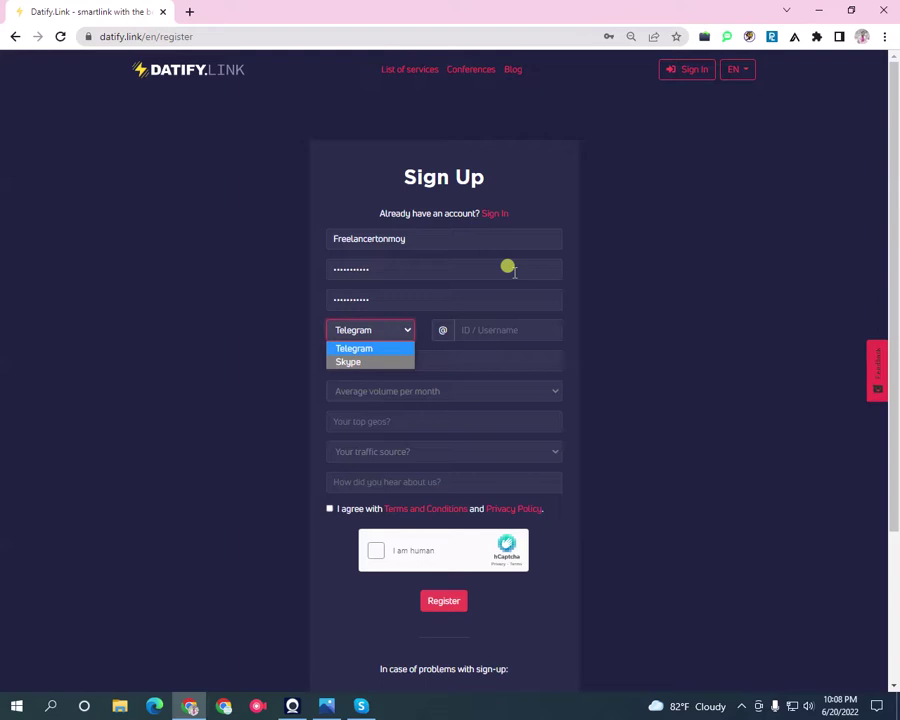
left_click(349, 363)
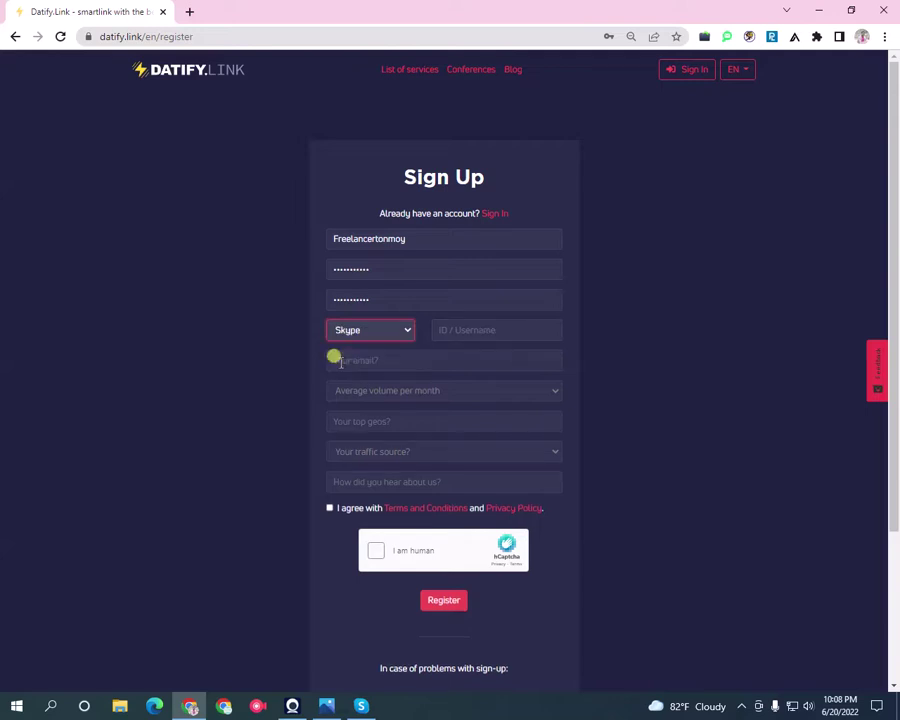
left_click(454, 330)
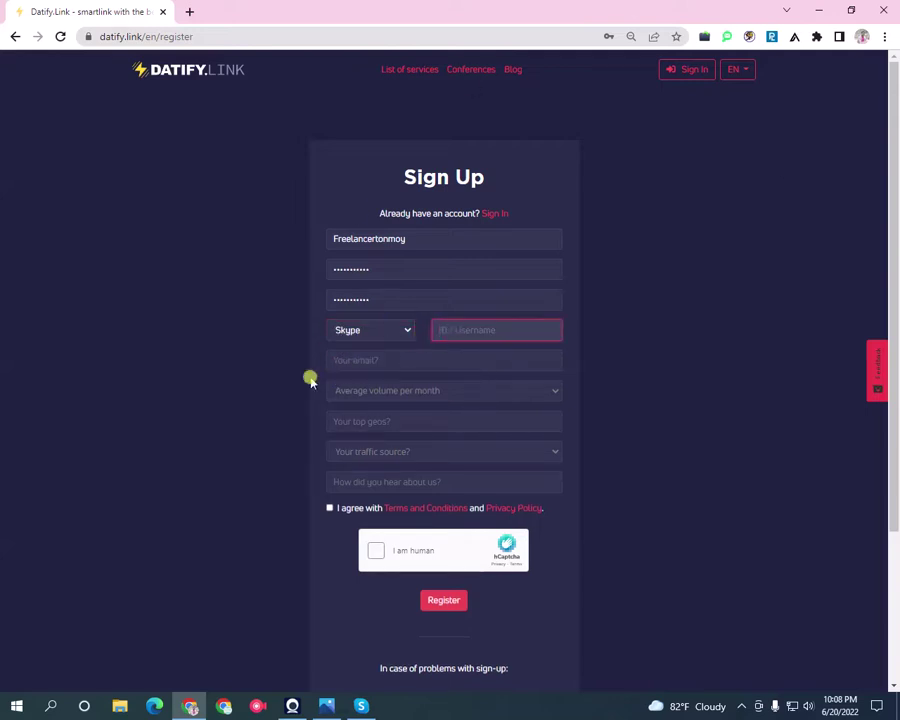
left_click(52, 706)
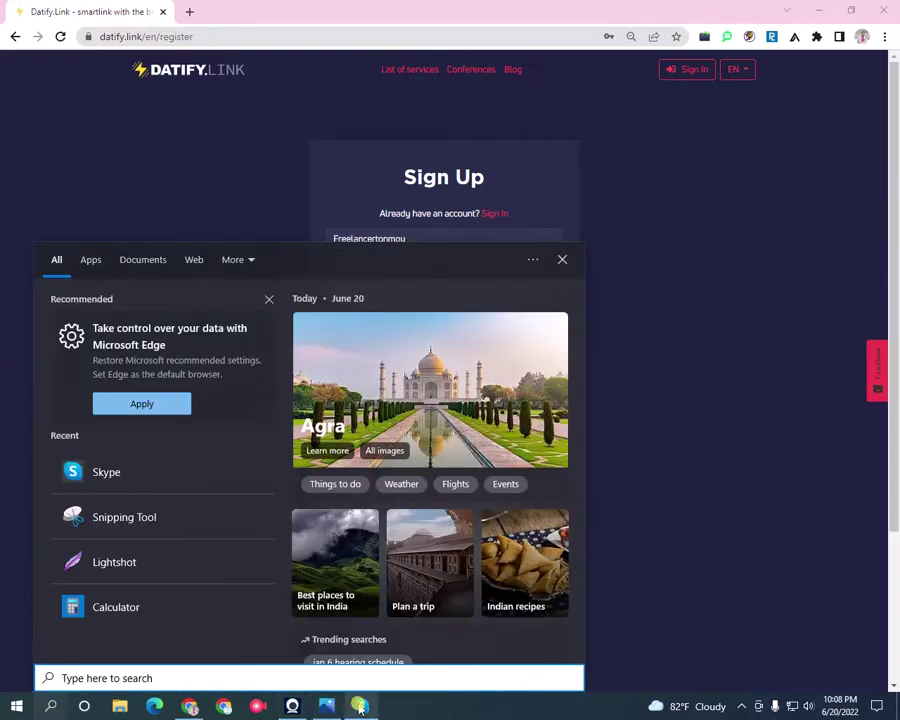
Copy the Skype Name from the Skype profile, then return to Chrome.
left_click(360, 705)
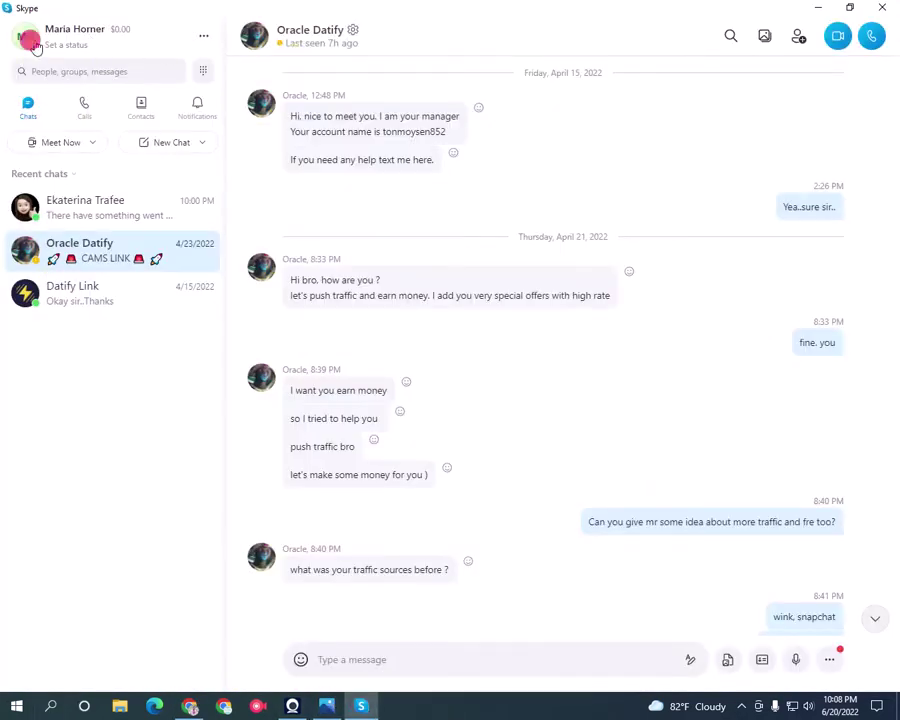
left_click(30, 40)
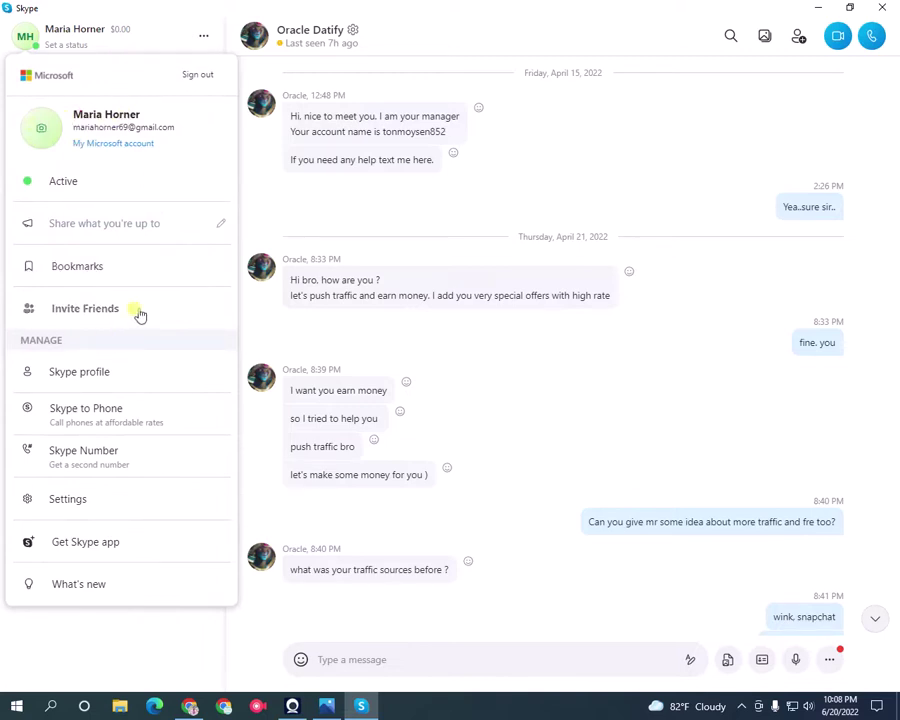
left_click(78, 374)
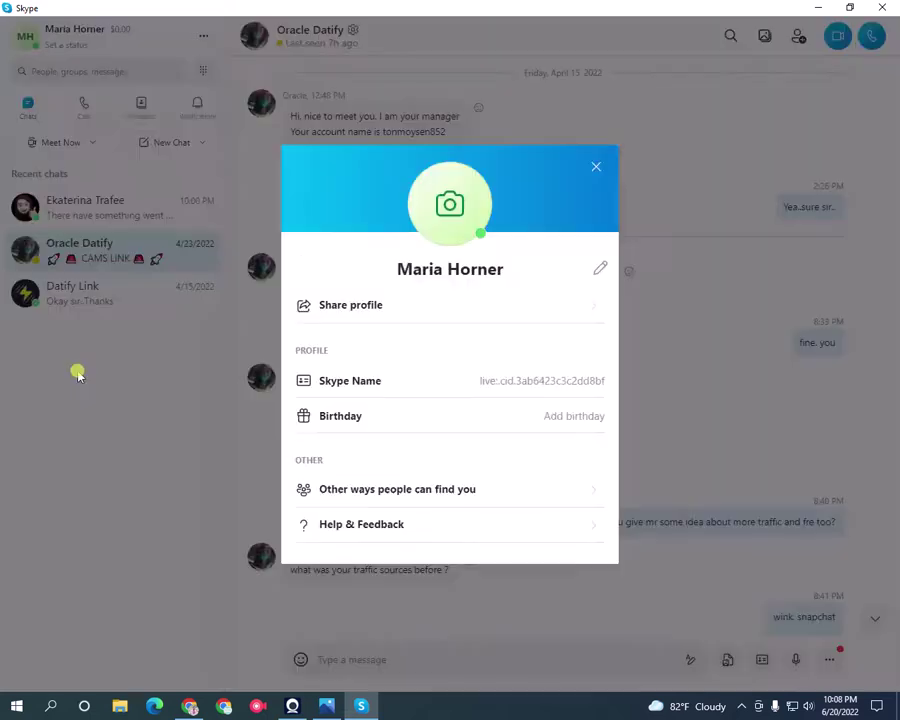
left_click(486, 375)
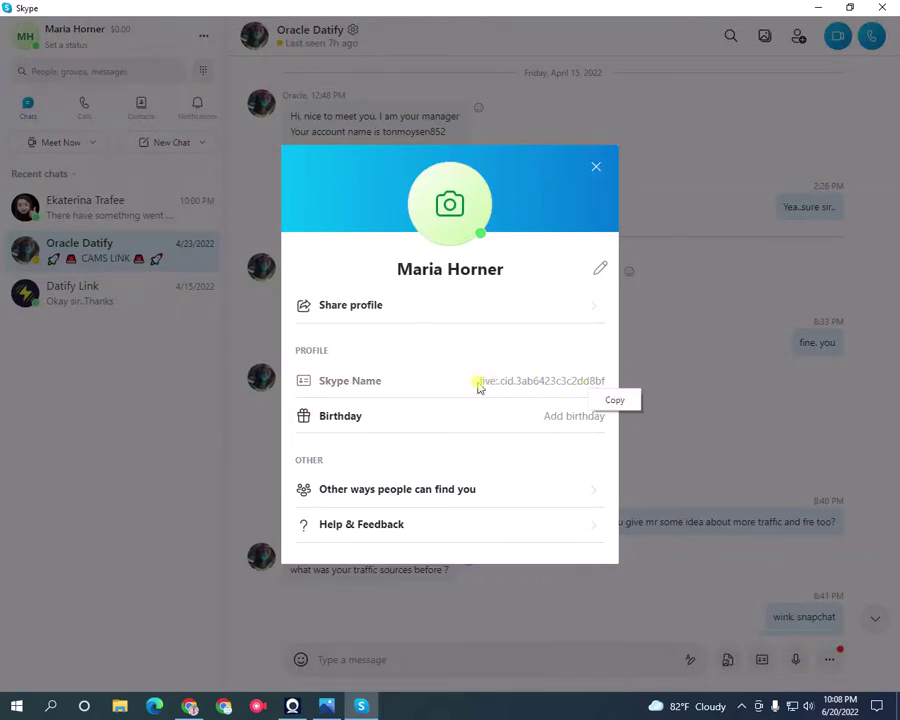
double_click(484, 383)
right_click(545, 376)
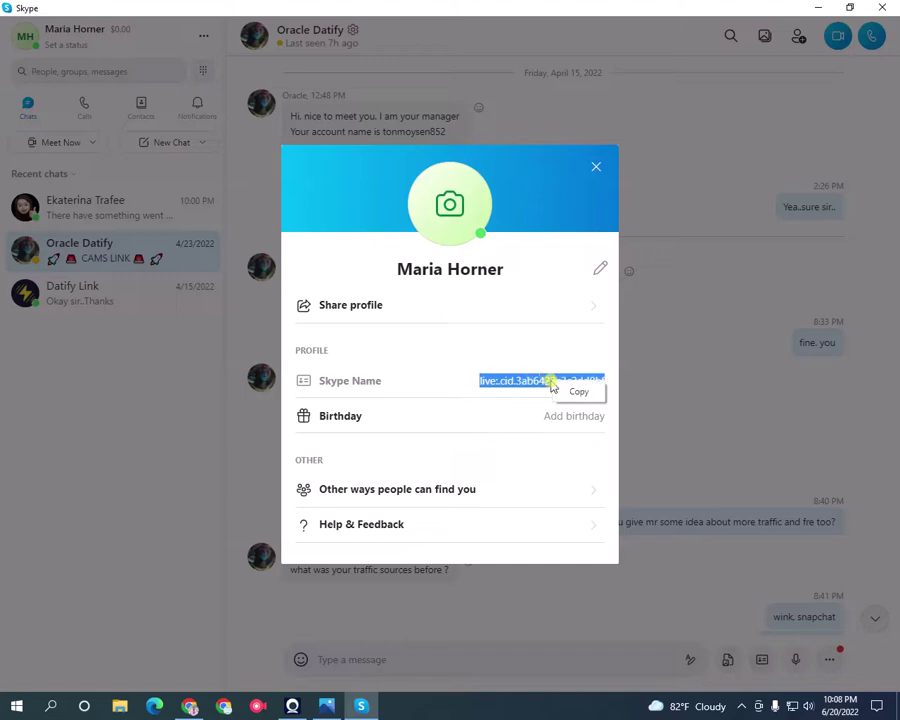
left_click(578, 392)
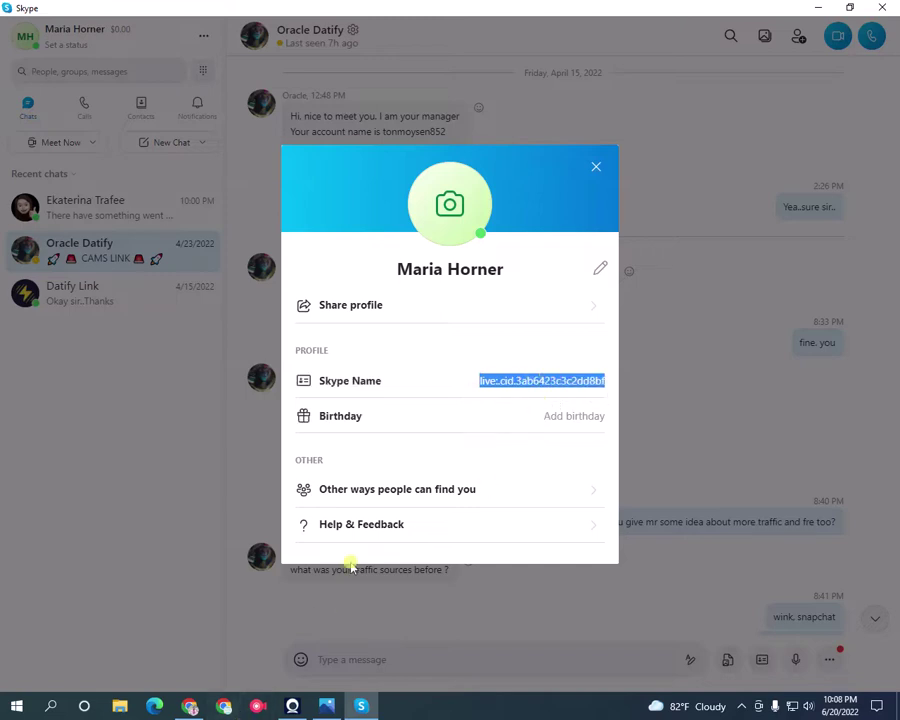
left_click(189, 706)
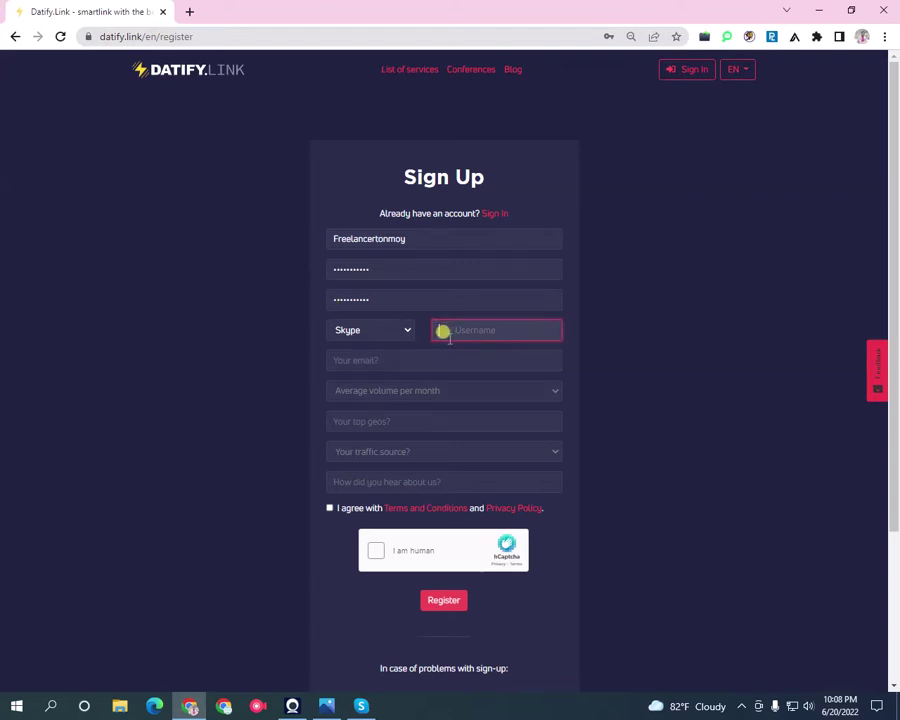
Paste the Skype ID and fill the e-mail field with the saved autofill address.
key("ctrl+v")
left_click(390, 361)
left_click(320, 388)
left_click(354, 360)
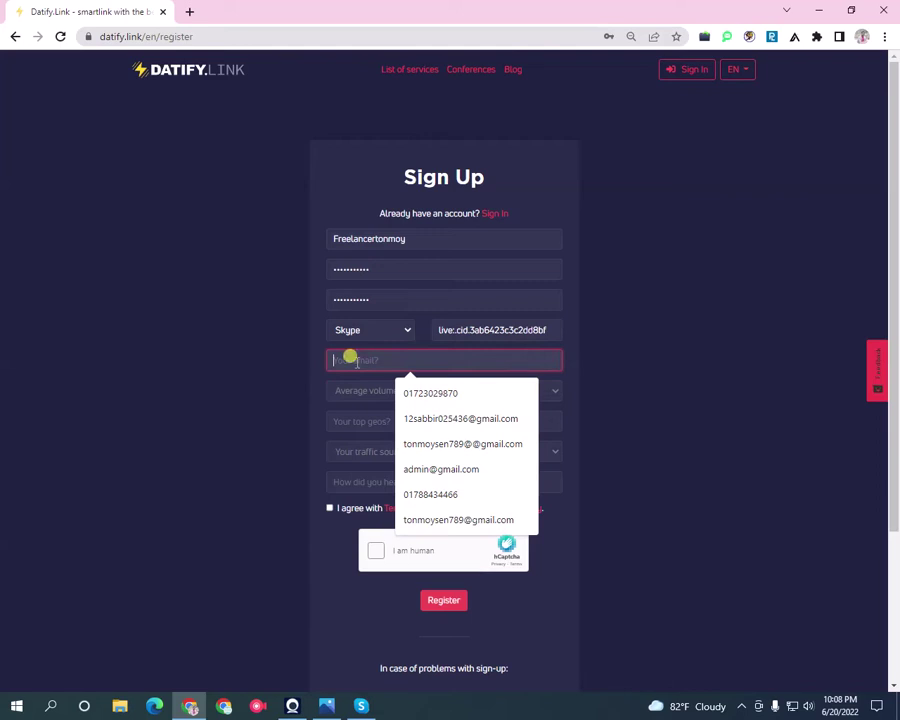
left_click(42, 322)
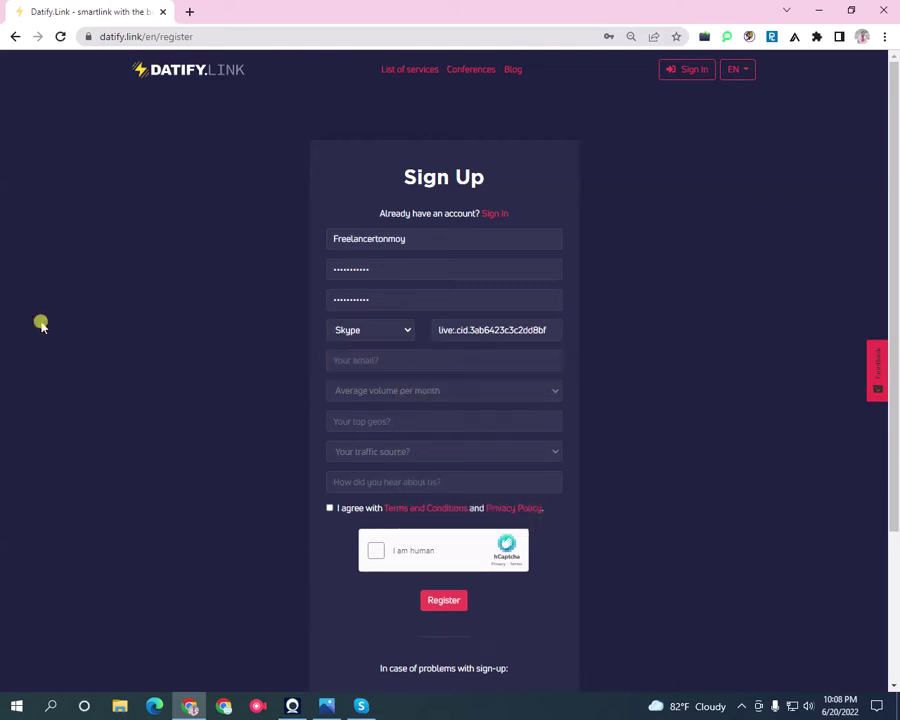
left_click(372, 364)
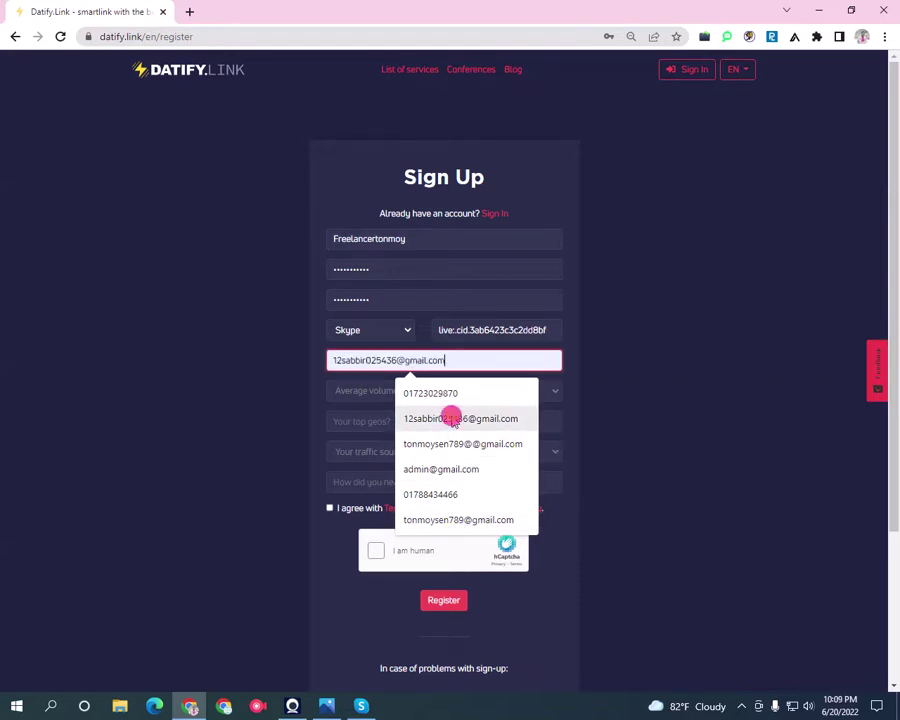
left_click(453, 421)
left_click(363, 391)
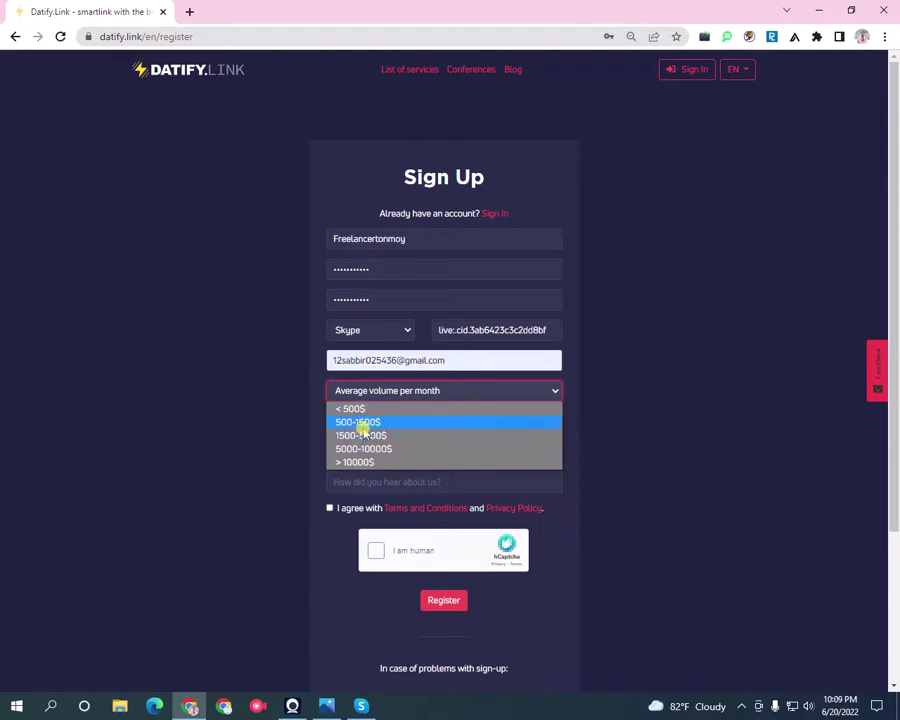
Choose 500-1500$ volume and enter United states, united kingdom, Sweden, Australia, Austria as top geos.
left_click(358, 423)
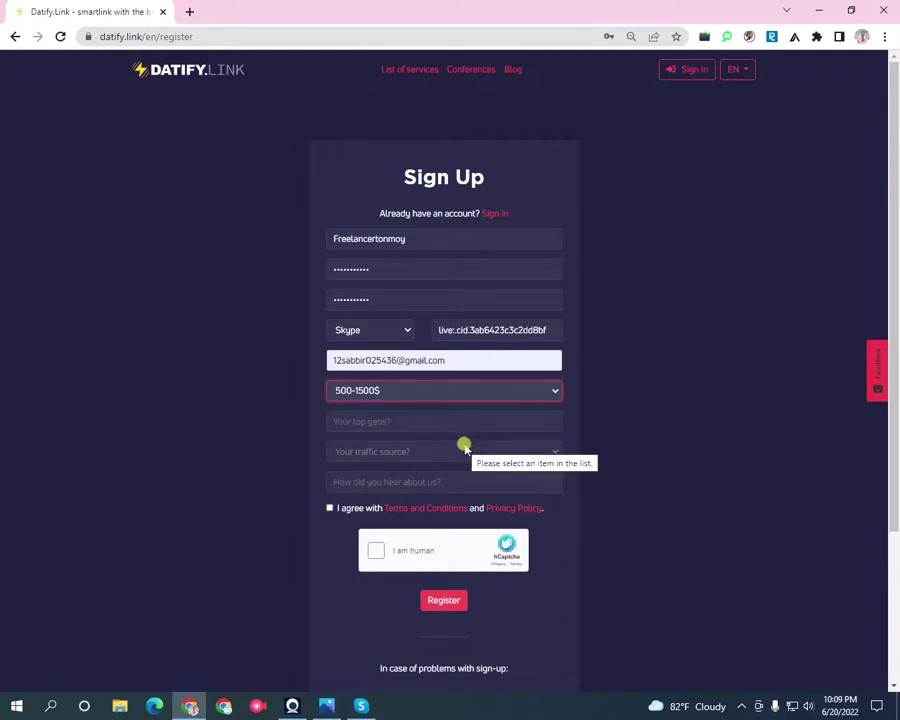
left_click(418, 416)
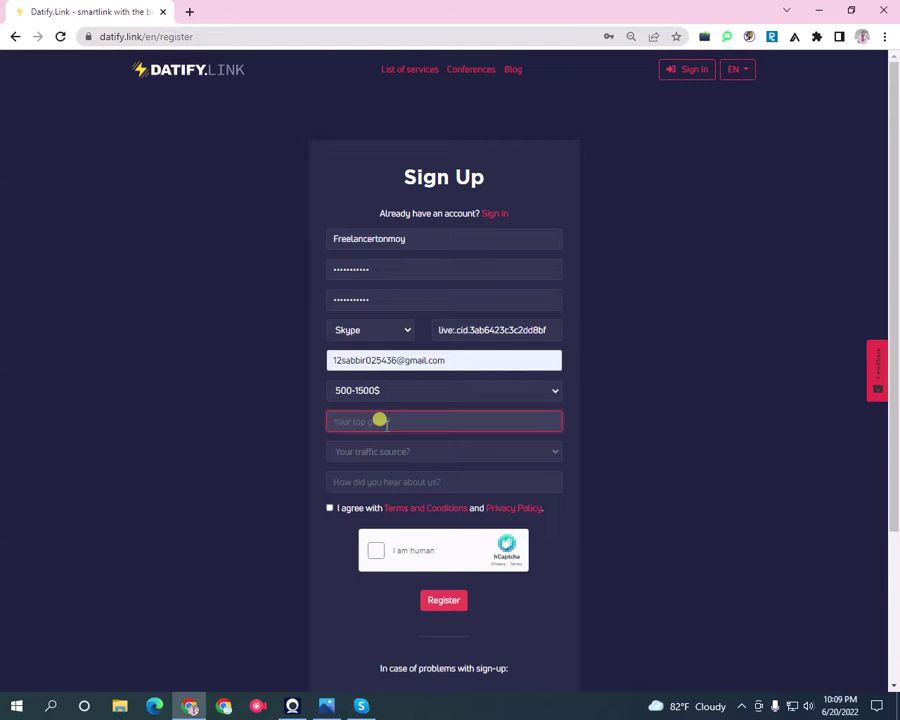
type("United stat")
type("es, united kingdom")
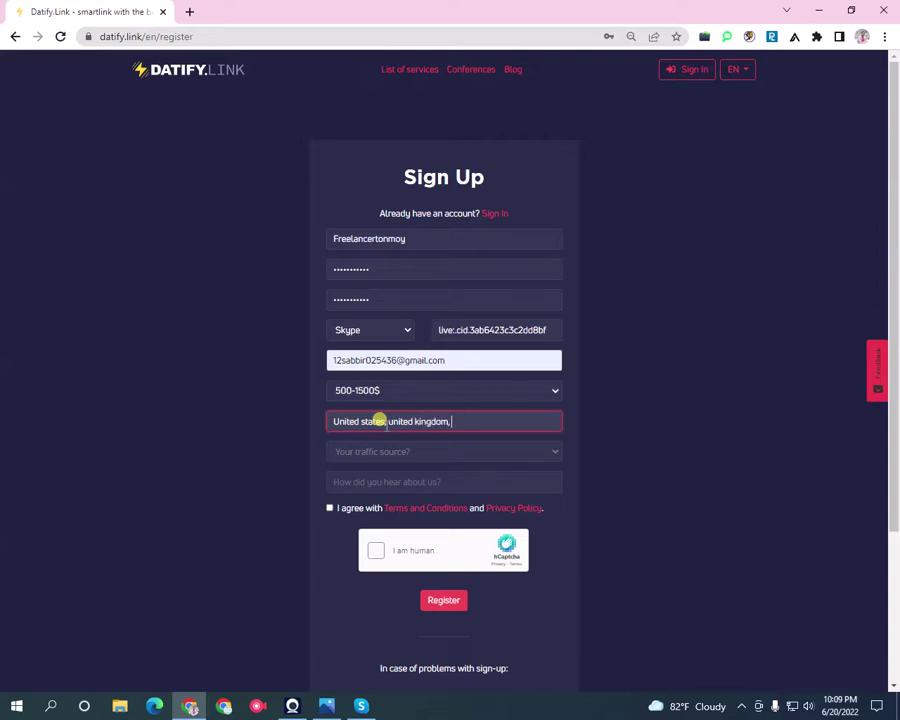
type(", Sweden, Australia, Austr")
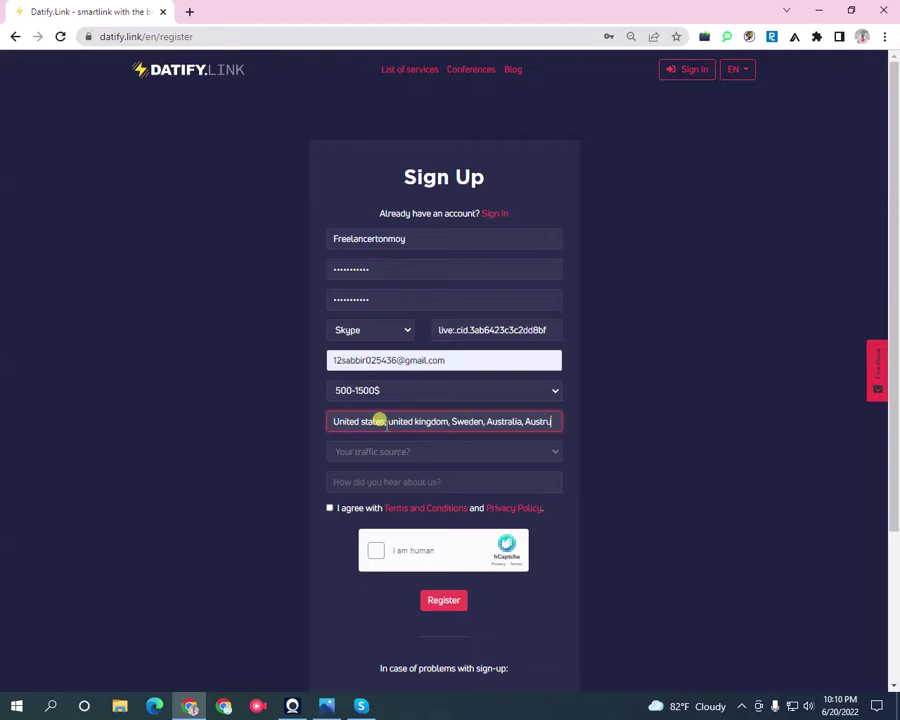
type("ia,")
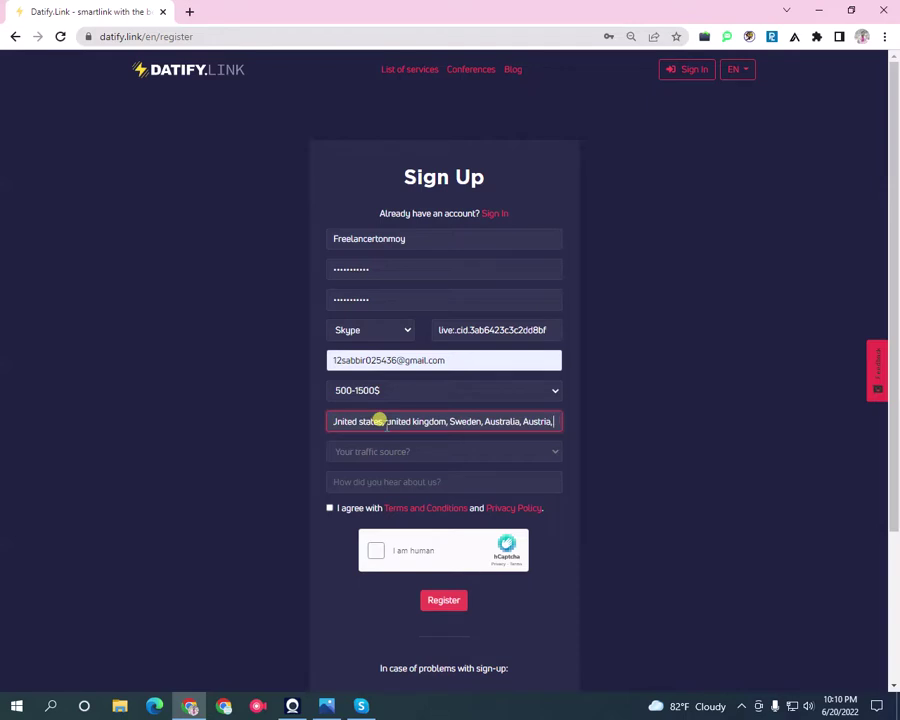
Set the traffic source to Social media, replacing an accidental Mobile app choice.
left_click(368, 451)
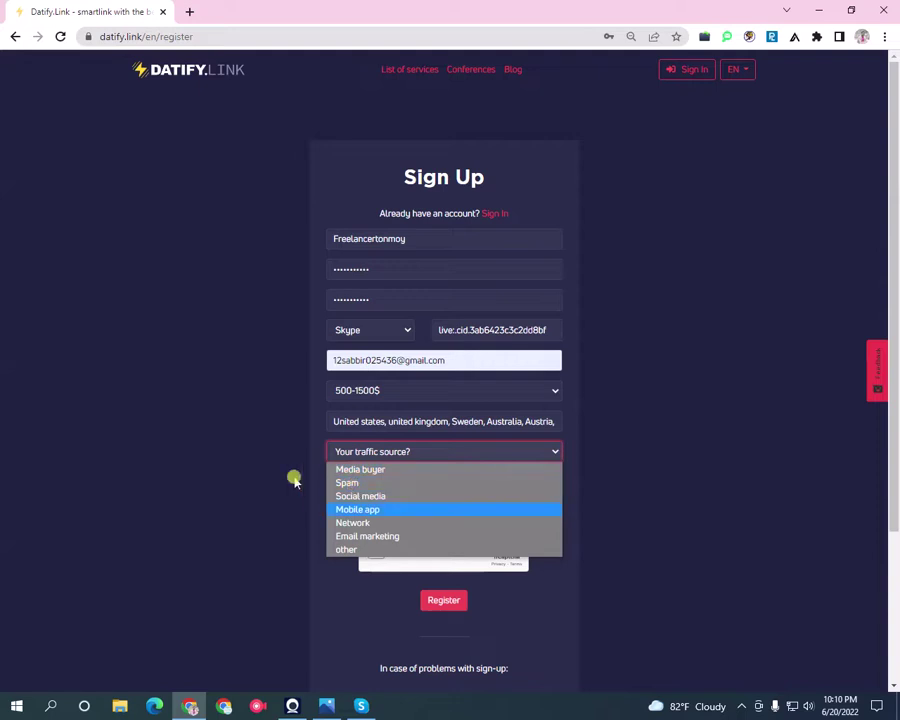
left_click(368, 510)
left_click(370, 451)
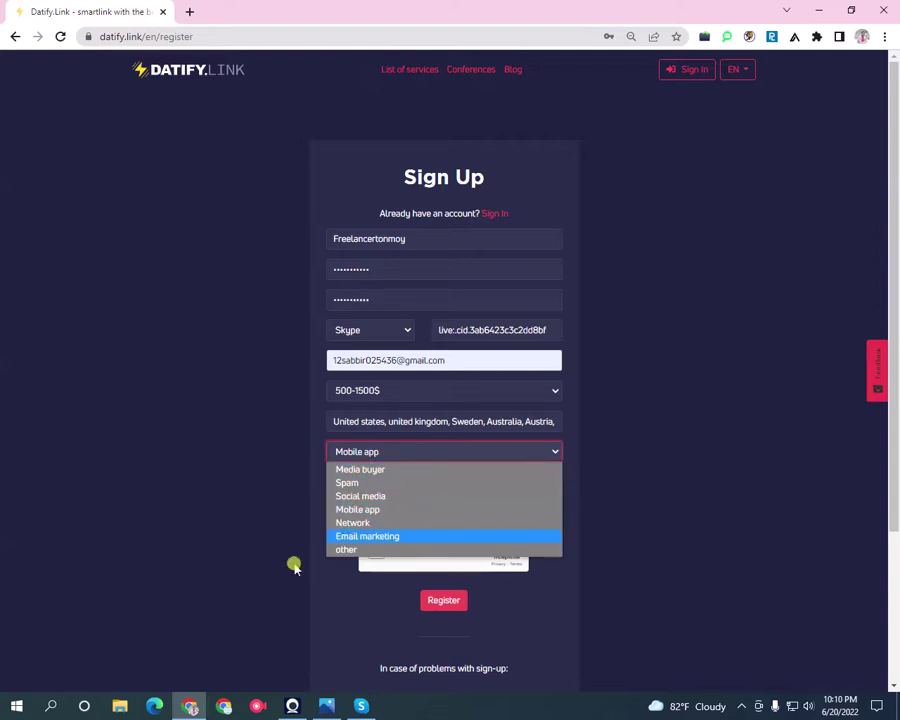
left_click(346, 495)
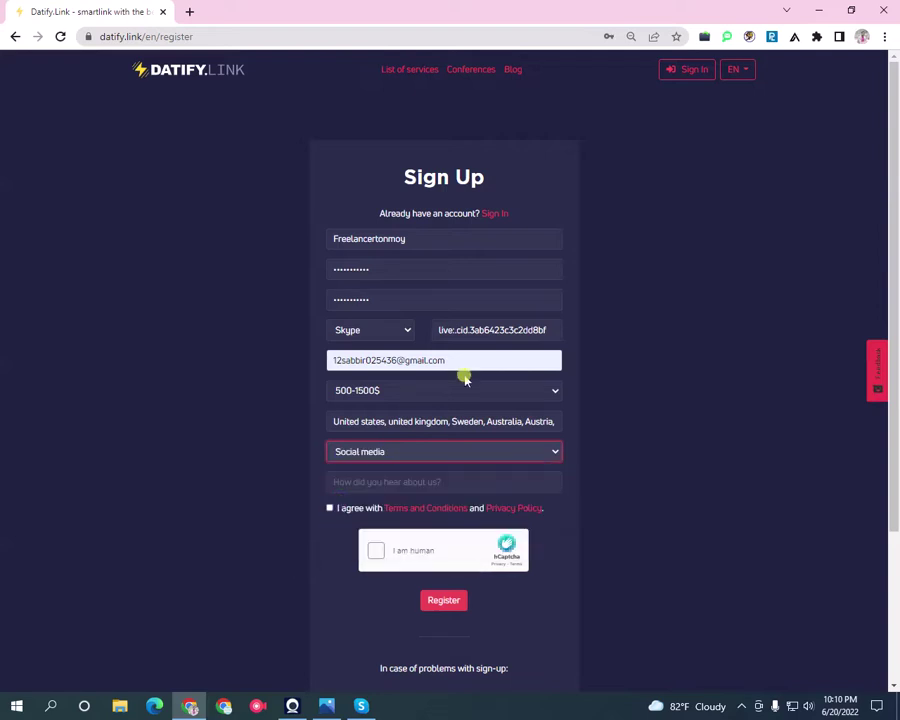
left_click(420, 482)
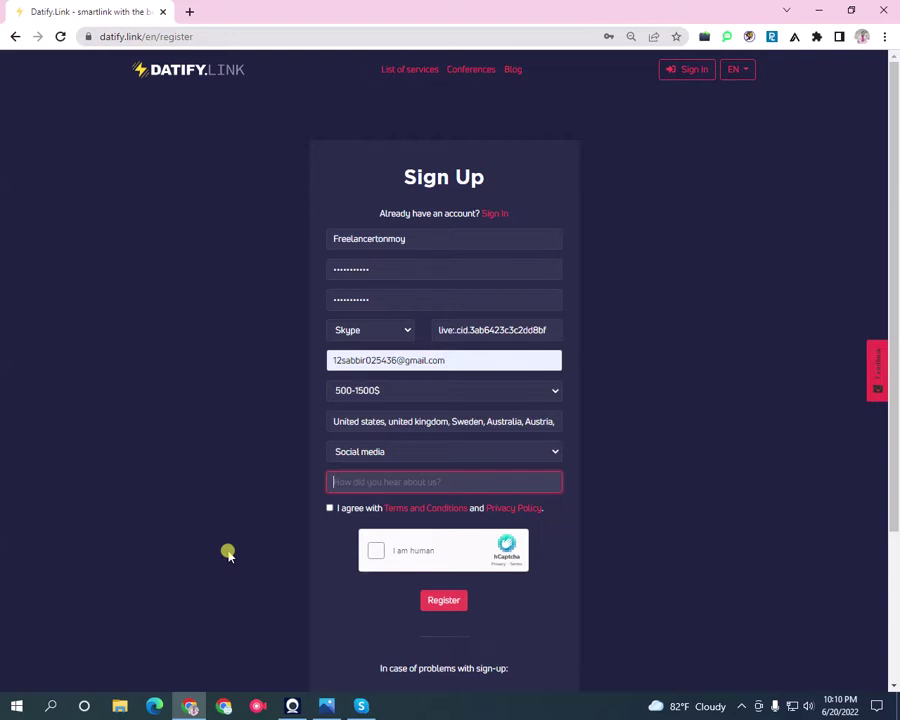
Replace the 'Affpaying, Youtube, Google, Friend' referral with the freelancer's name and tick I agree.
type("Affpaying, Youtub")
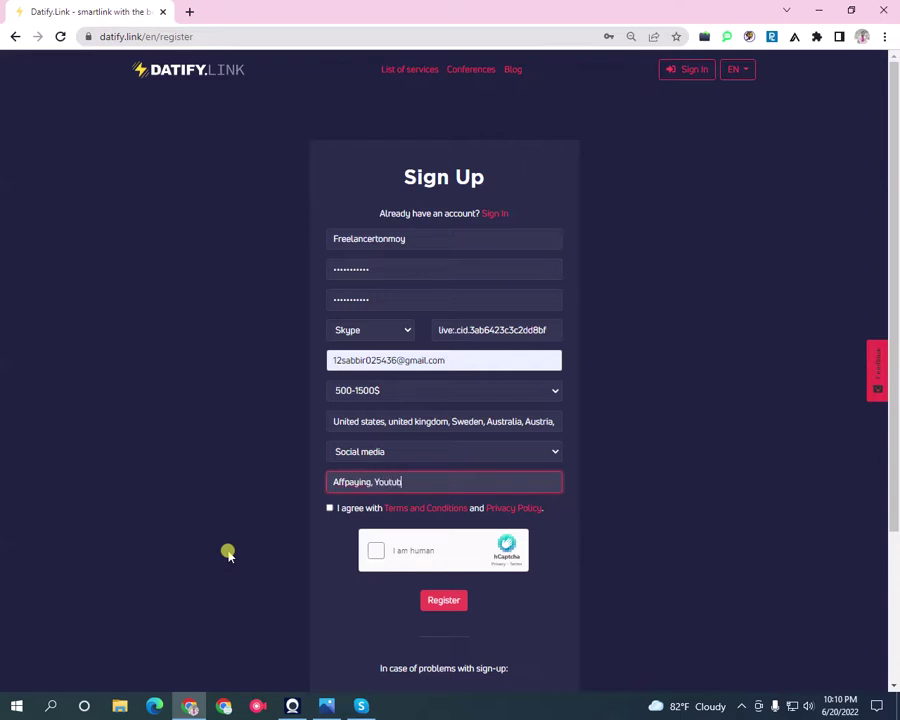
type("e, Google, Friend")
left_click_drag(502, 479, 321, 478)
key("BackSpace")
type("Freela")
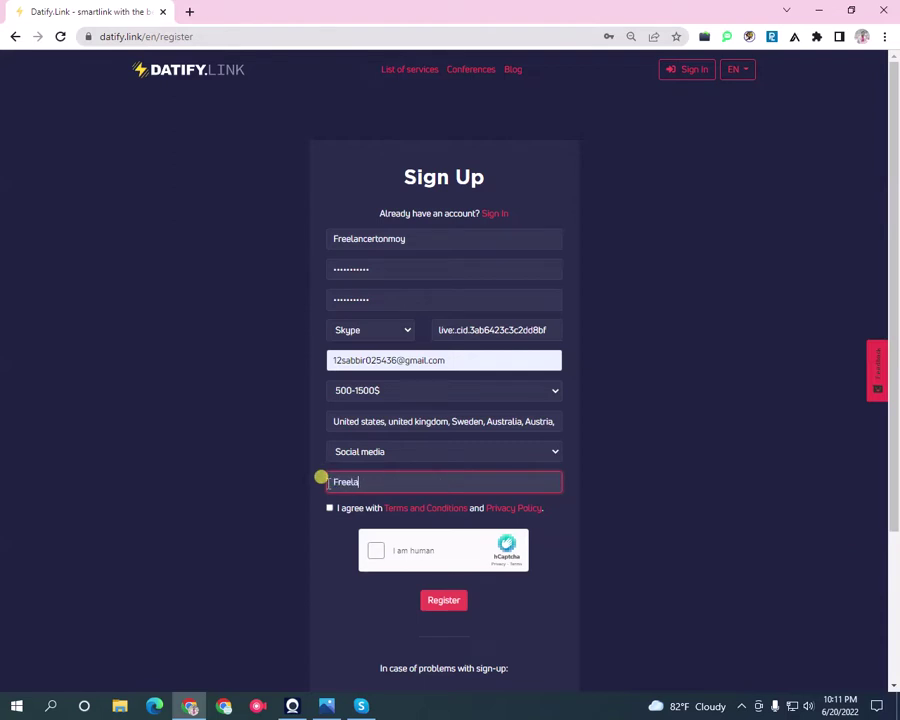
type("ncer tanmoy")
left_click(329, 508)
Pass the hCaptcha check by selecting the four train images and verifying.
scroll(466, 552, "down", 2)
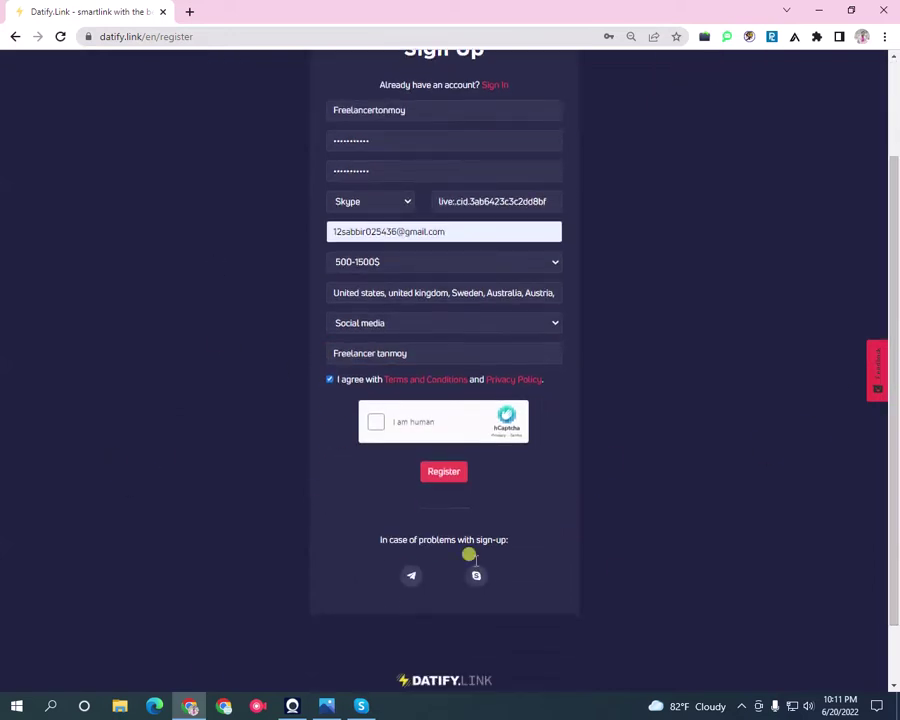
left_click(369, 423)
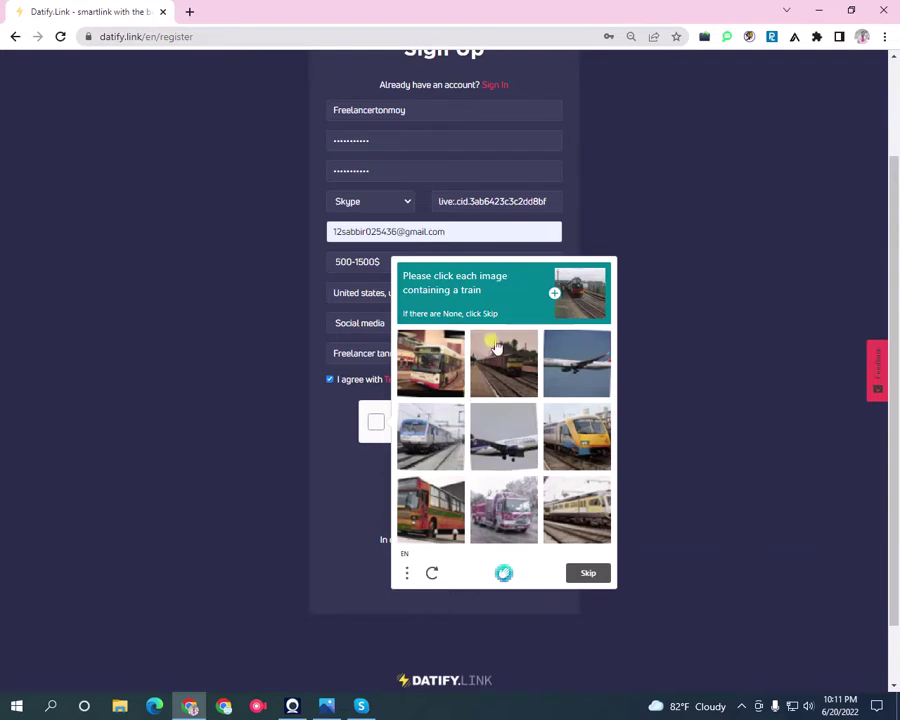
left_click(496, 346)
left_click(428, 434)
left_click(574, 434)
left_click(570, 513)
left_click(576, 573)
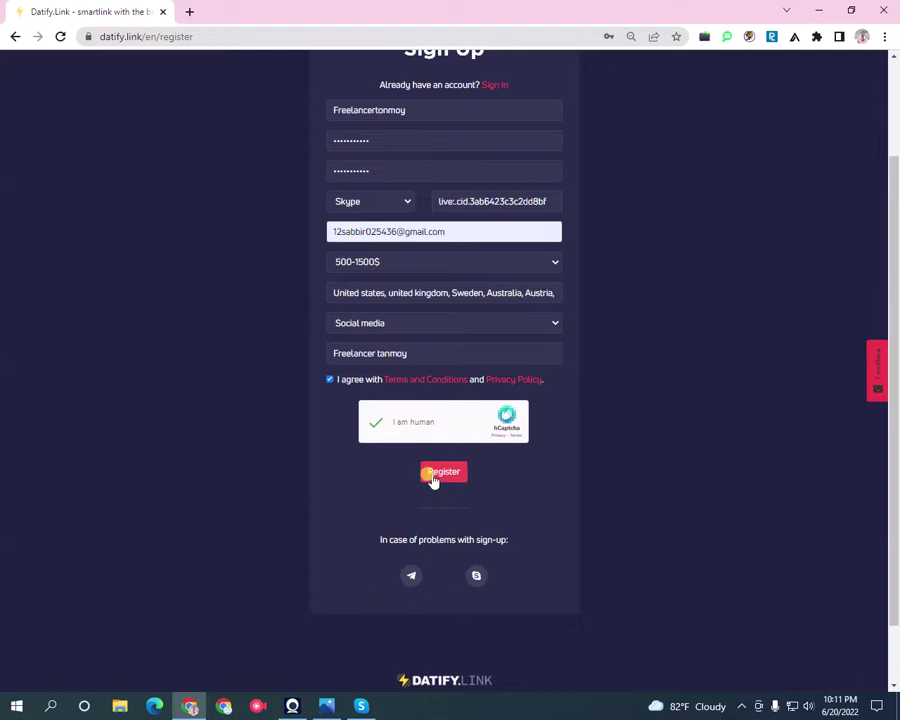
left_click_drag(896, 365, 887, 220)
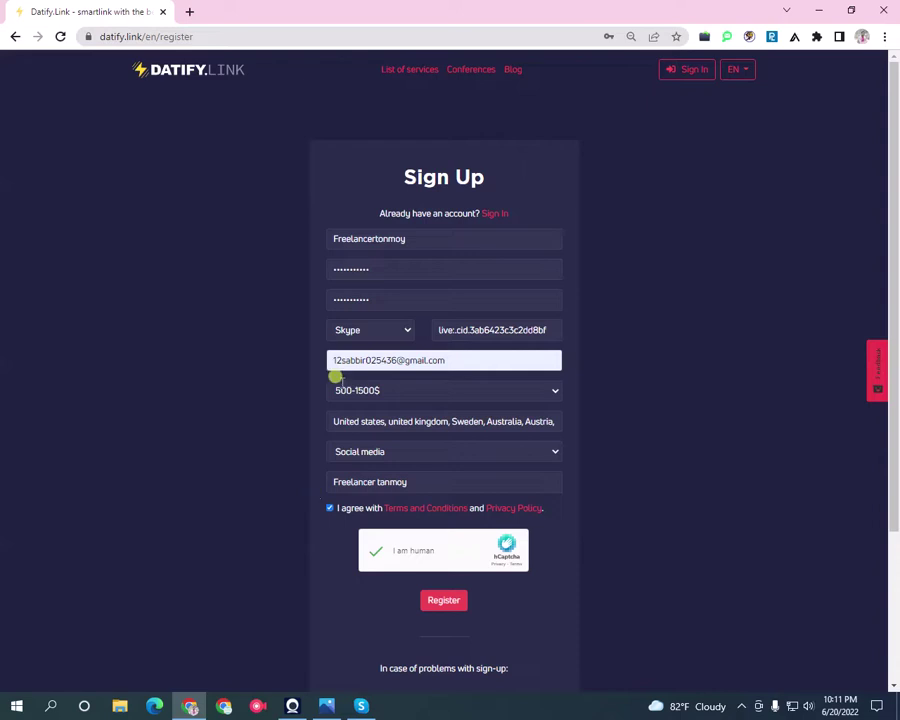
left_click_drag(895, 425, 893, 505)
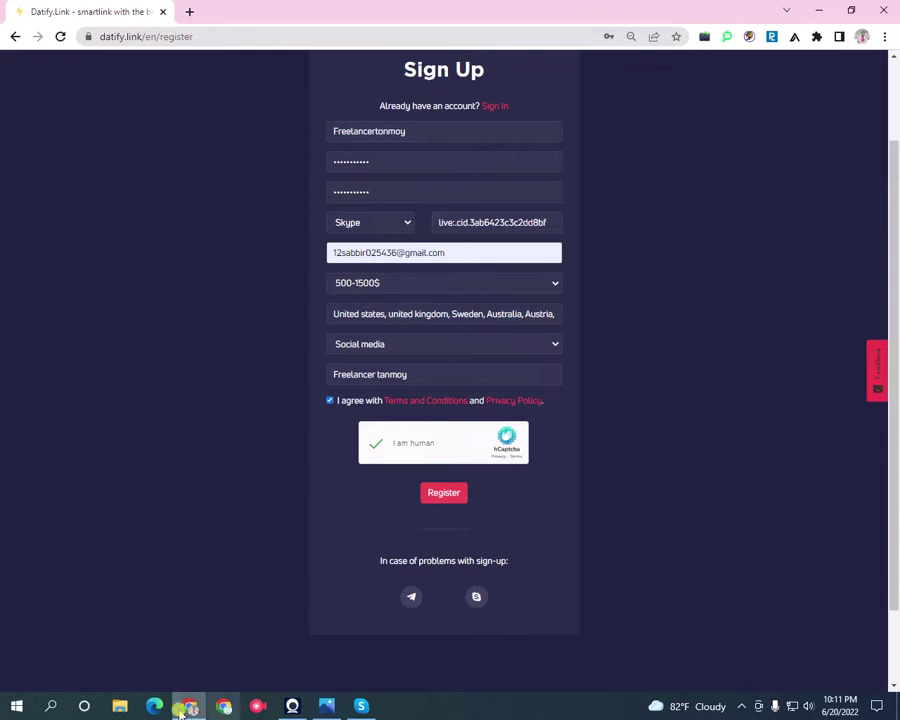
left_click(361, 706)
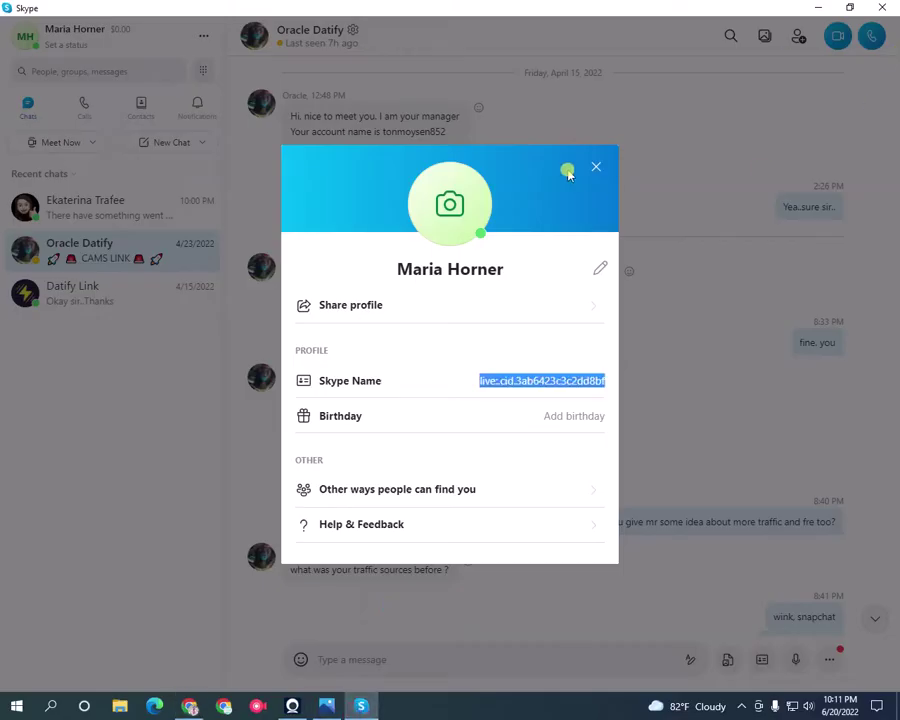
Close the profile card and open the Datify Link chat, scrolling back to the April 14 registration messages.
left_click(685, 183)
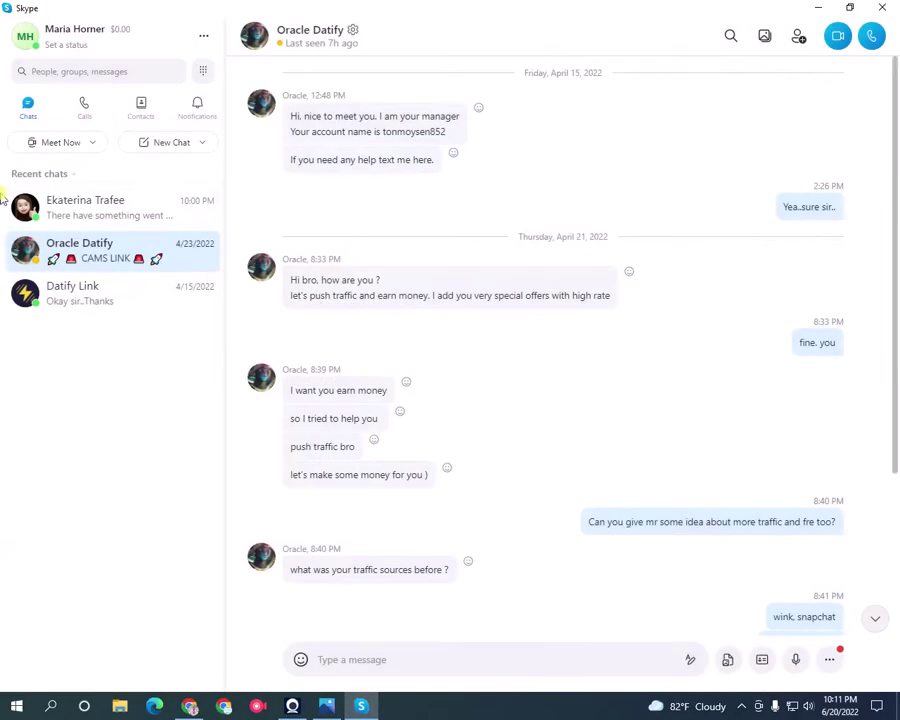
left_click(64, 296)
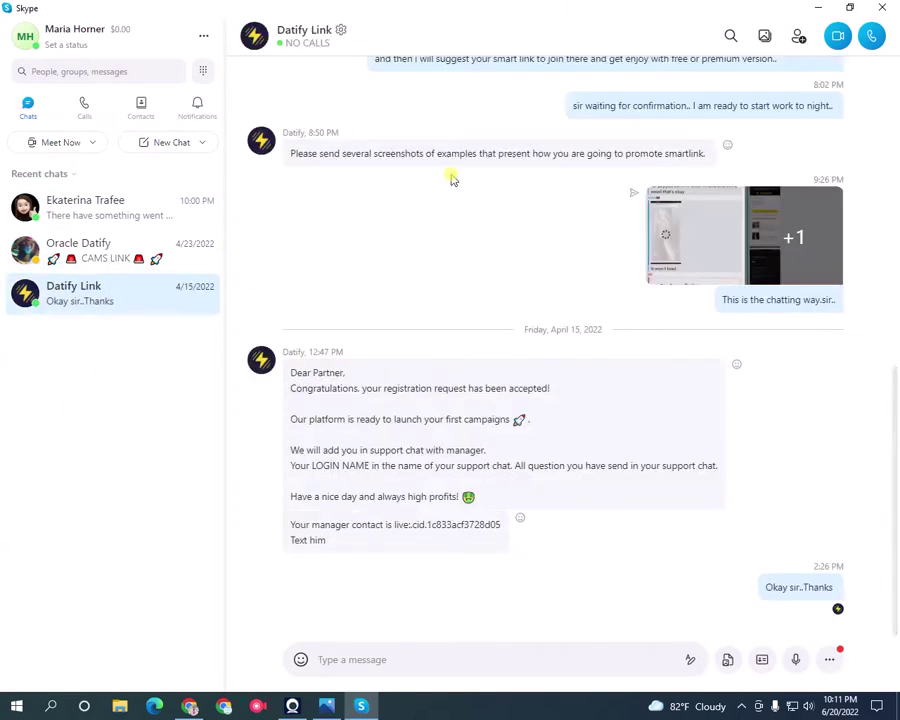
left_click(895, 278)
left_click(895, 278)
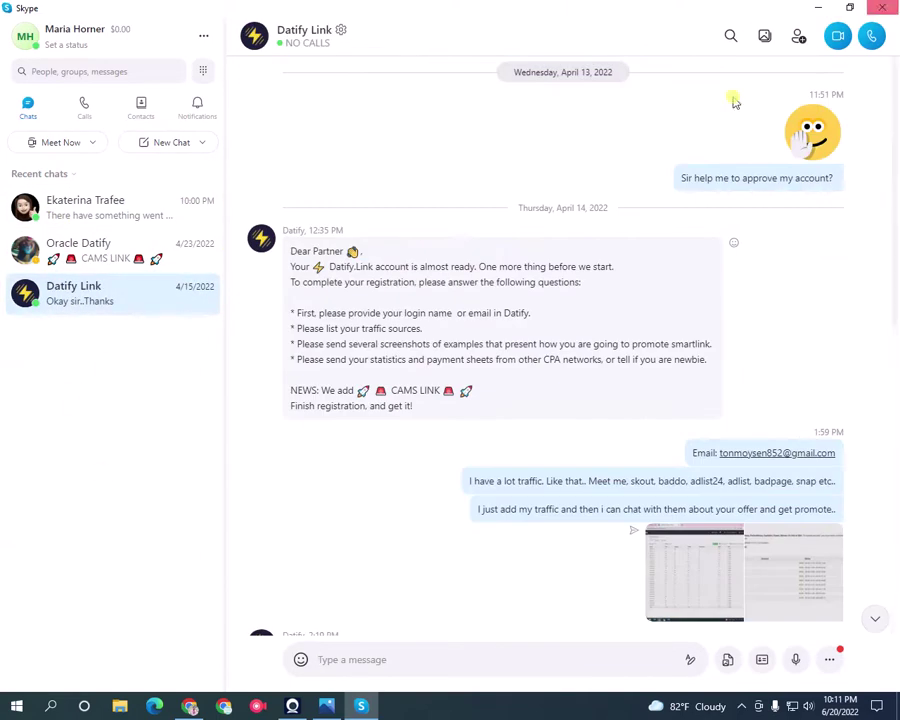